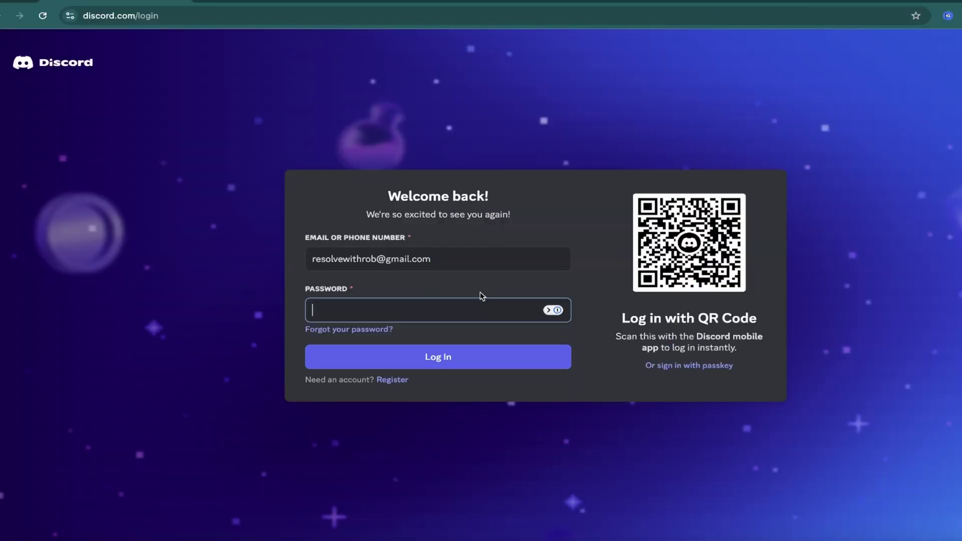
- Sign in with the pasted password, then bring up the Register form for a new account
{"action": "key", "text": "ctrl+v"}
{"action": "left_click", "coordinate": [524, 361]}
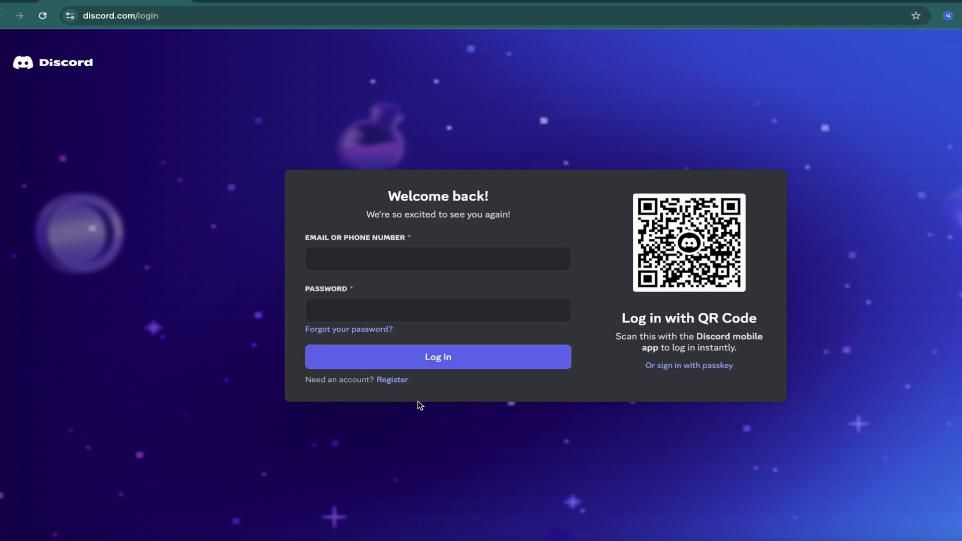
{"action": "left_click", "coordinate": [392, 380]}
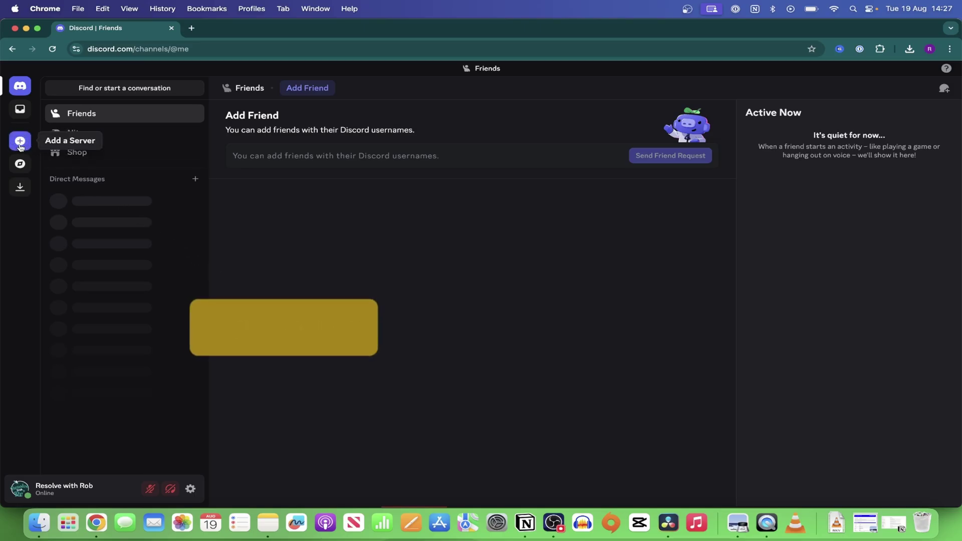
- Open the Create Your Server dialog and browse its template list
{"action": "left_click", "coordinate": [21, 138]}
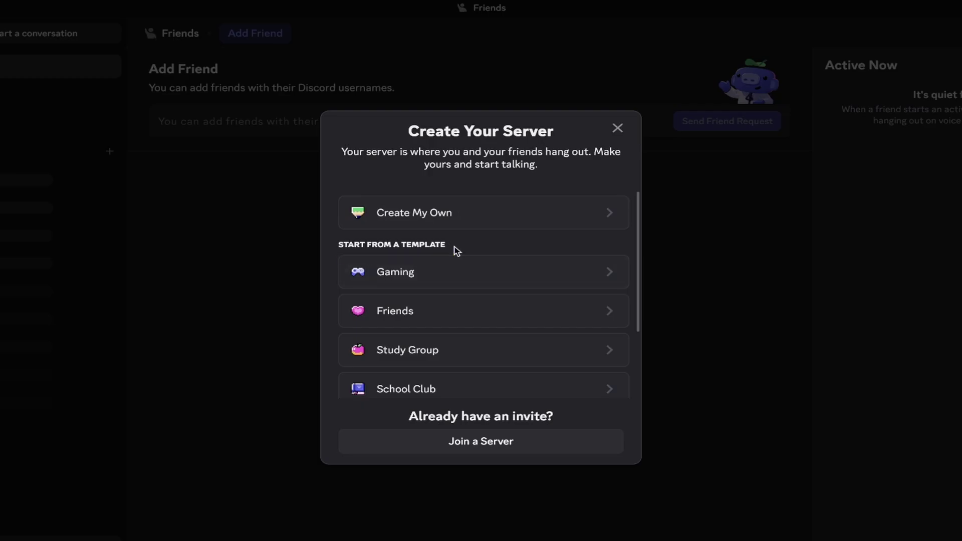
{"action": "scroll", "coordinate": [425, 279], "scroll_direction": "down", "scroll_amount": 1}
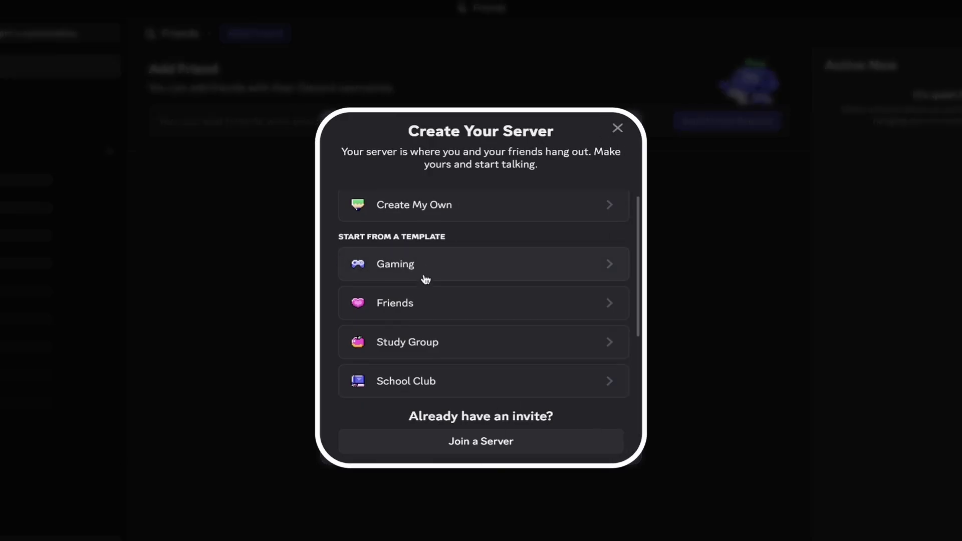
{"action": "scroll", "coordinate": [393, 337], "scroll_direction": "down", "scroll_amount": 3}
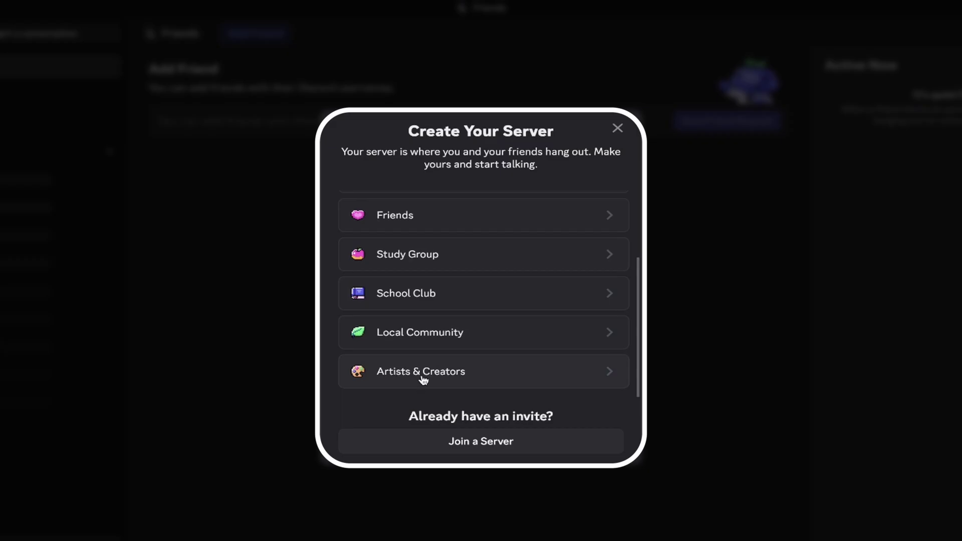
{"action": "scroll", "coordinate": [438, 374], "scroll_direction": "up", "scroll_amount": 4}
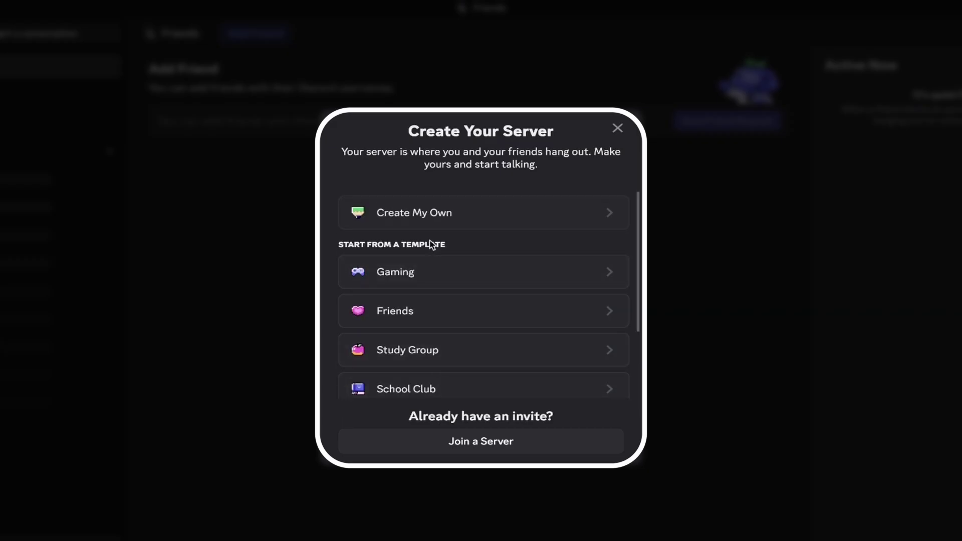
- Create a server from scratch with Resolvewithrob-background.png as its icon, and begin replacing the default name
{"action": "left_click", "coordinate": [407, 226]}
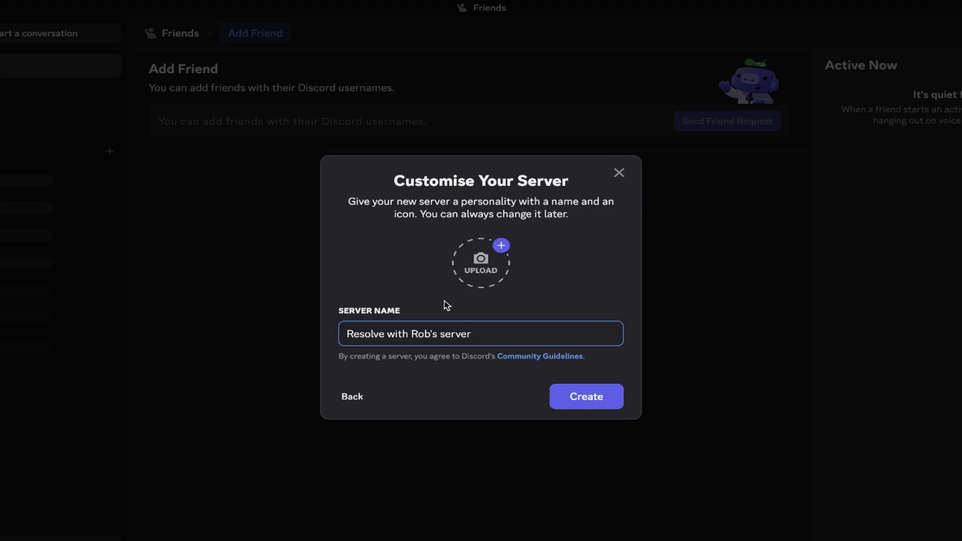
{"action": "left_click", "coordinate": [487, 270]}
{"action": "left_click", "coordinate": [342, 217]}
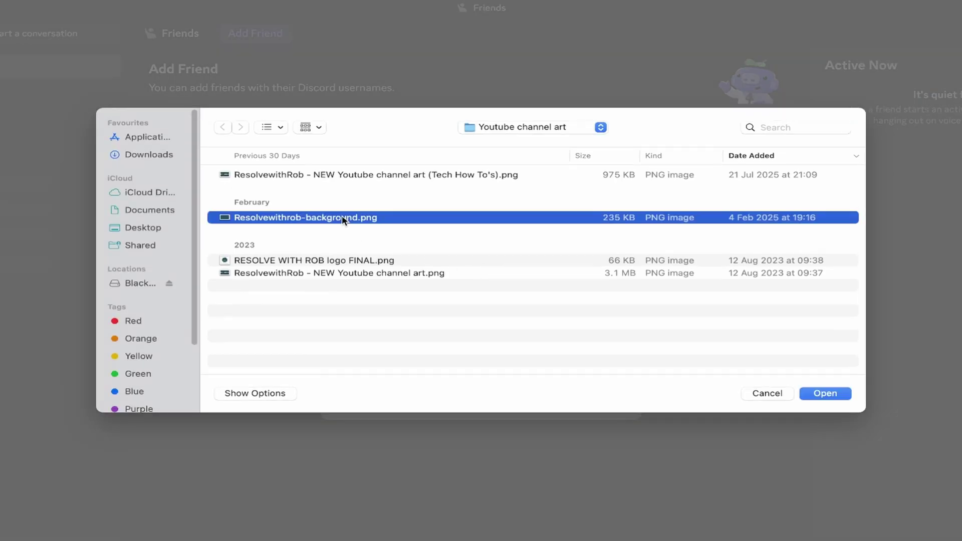
{"action": "left_click", "coordinate": [825, 393]}
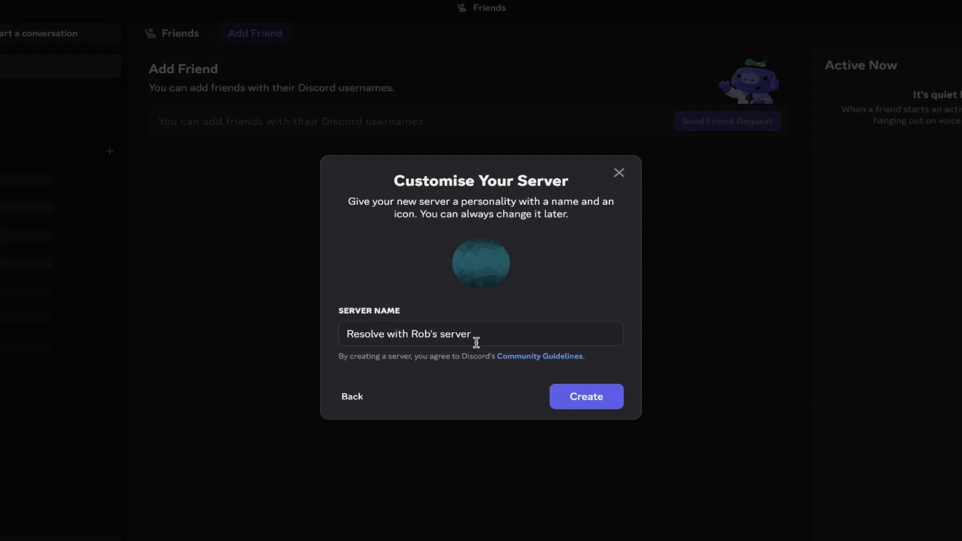
{"action": "left_click", "coordinate": [480, 333]}
{"action": "key", "text": "BackSpace"}
{"action": "key", "text": "BackSpace"}
{"action": "key", "text": "BackSpace"}
{"action": "key", "text": "BackSpace"}
{"action": "key", "text": "BackSpace"}
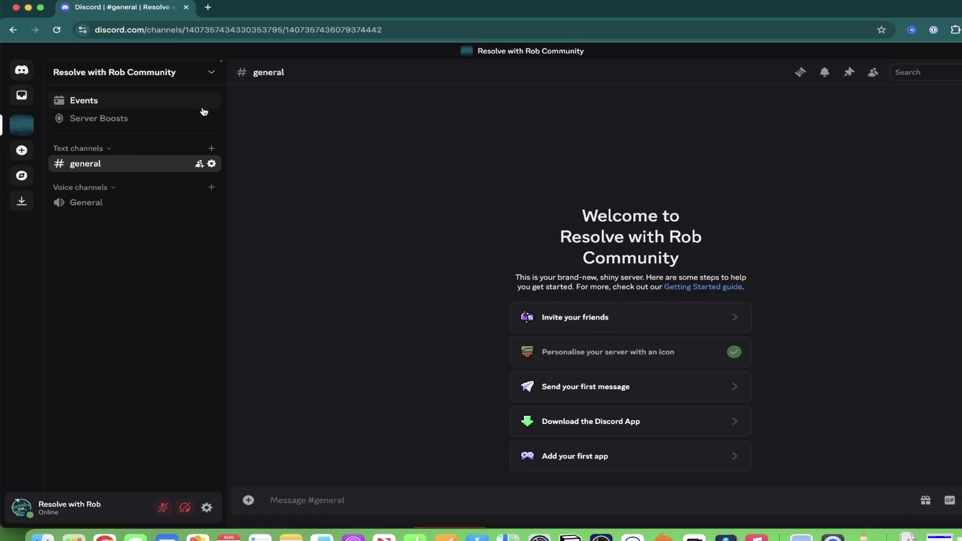
- Choose Invite People from the server menu to get a shareable invite link
{"action": "left_click", "coordinate": [211, 73]}
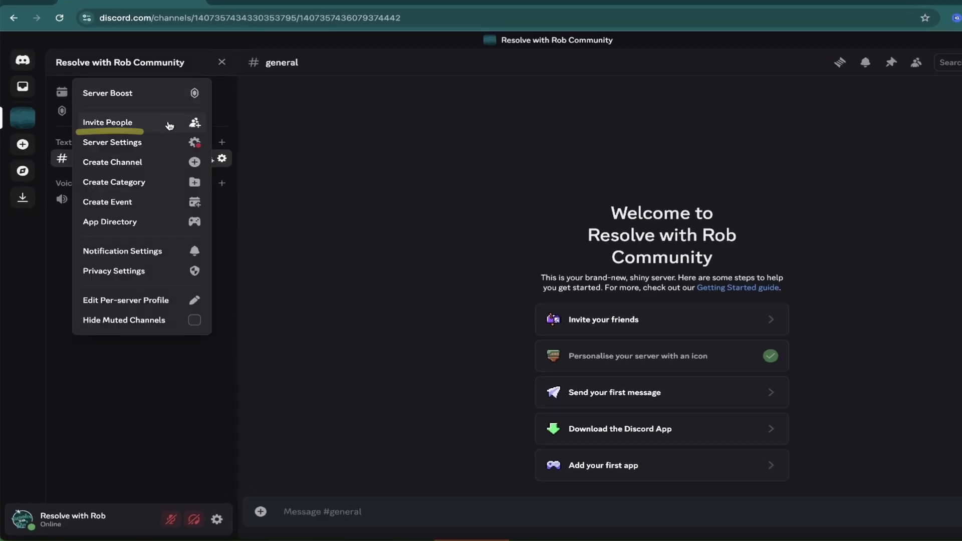
{"action": "left_click", "coordinate": [169, 125]}
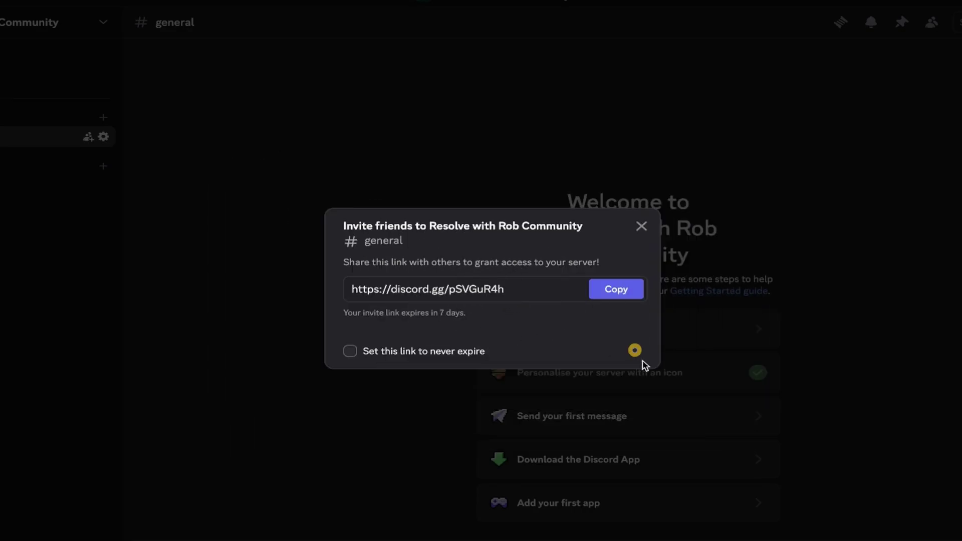
- Review the invite link settings, keeping 7-day expiry and No limit on uses
{"action": "left_click", "coordinate": [634, 351]}
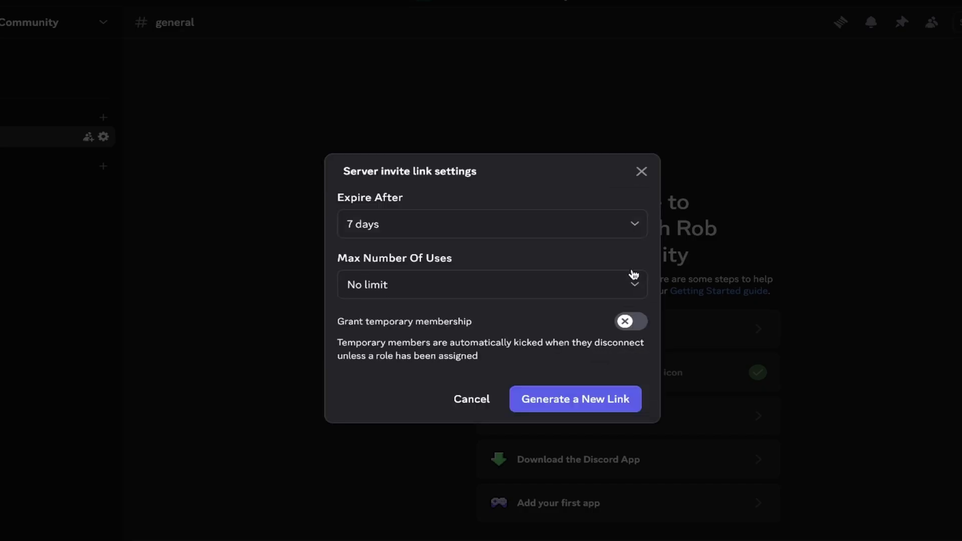
{"action": "left_click", "coordinate": [633, 234]}
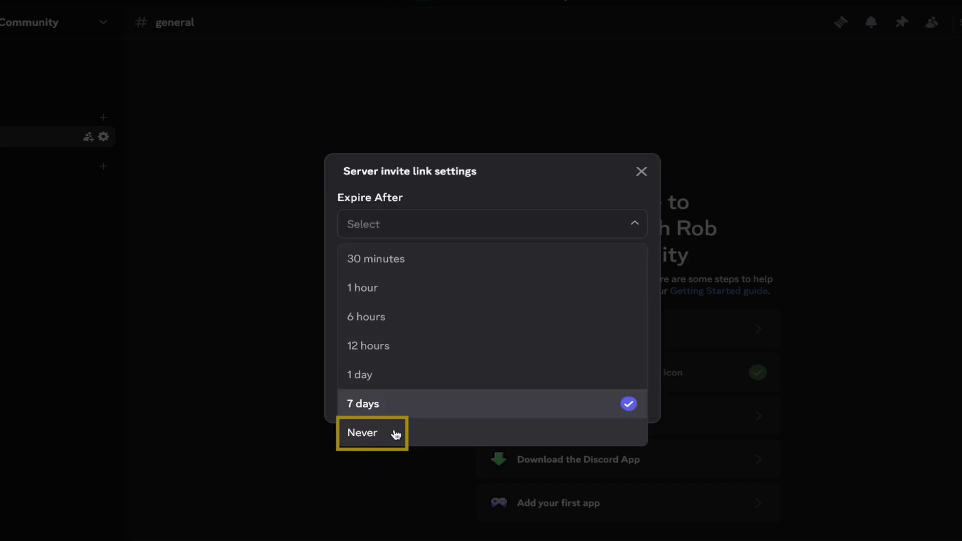
{"action": "left_click", "coordinate": [633, 229]}
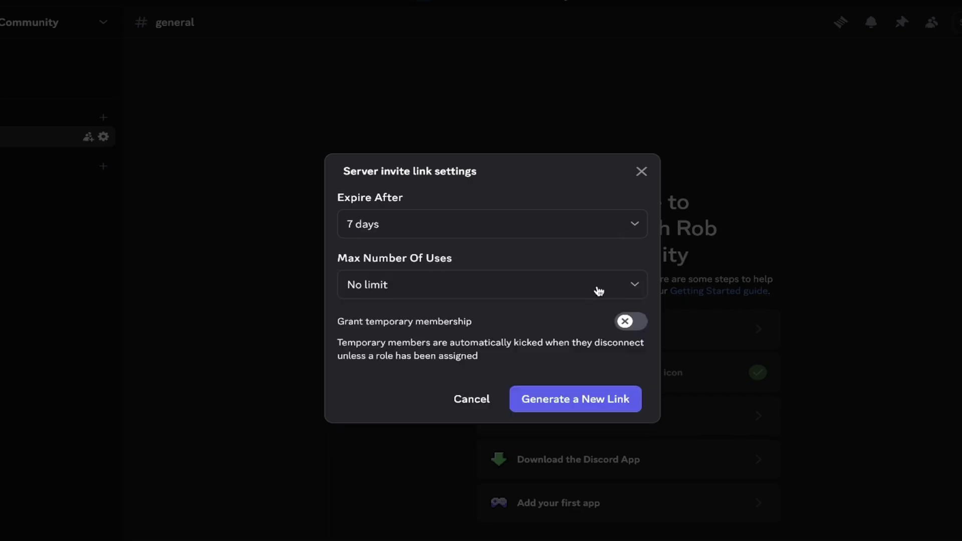
{"action": "left_click", "coordinate": [636, 286]}
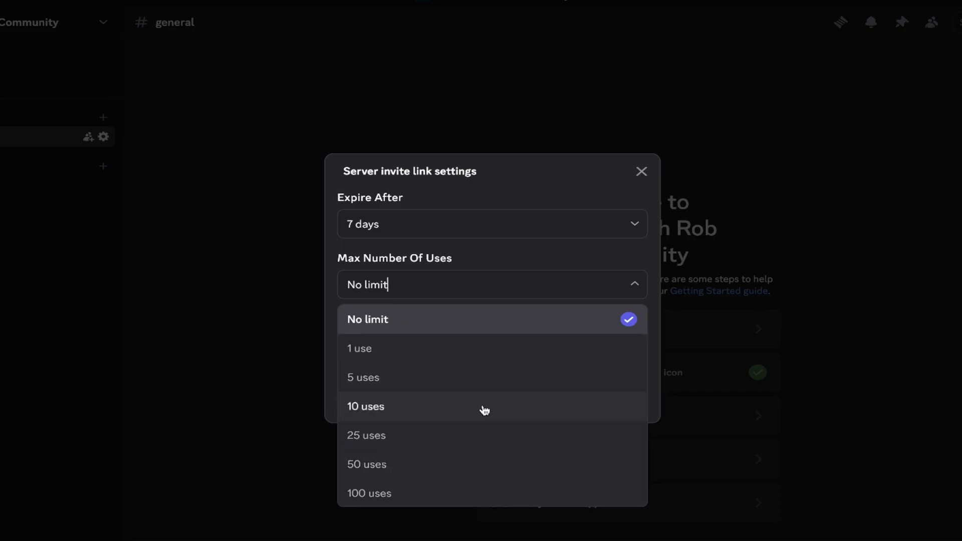
{"action": "left_click", "coordinate": [635, 286]}
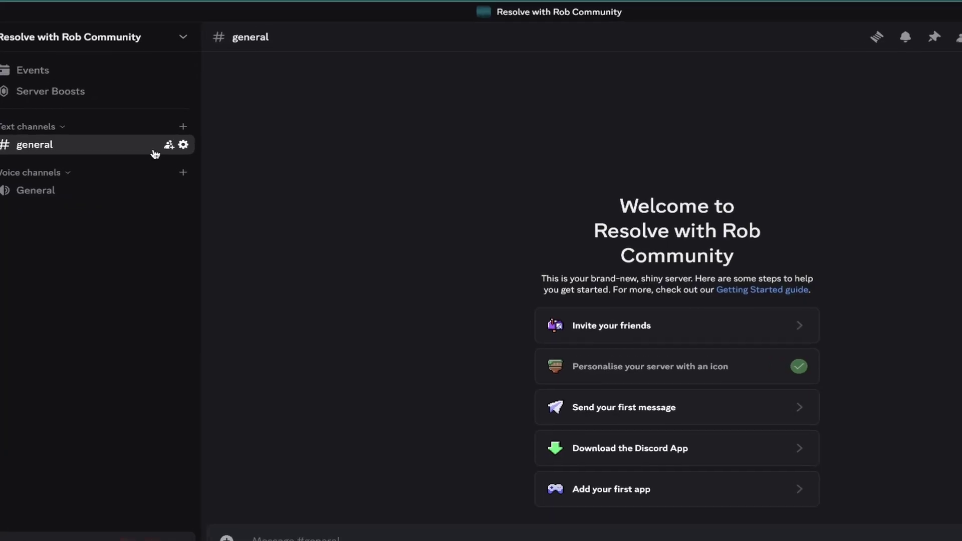
- Create the #welcome text channel
{"action": "left_click", "coordinate": [105, 109]}
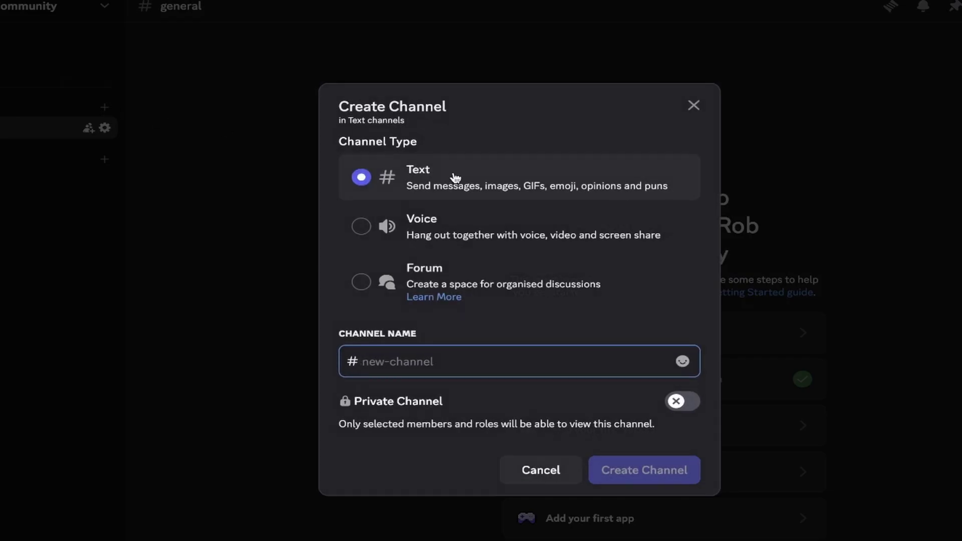
{"action": "left_click", "coordinate": [416, 228]}
{"action": "left_click", "coordinate": [473, 188]}
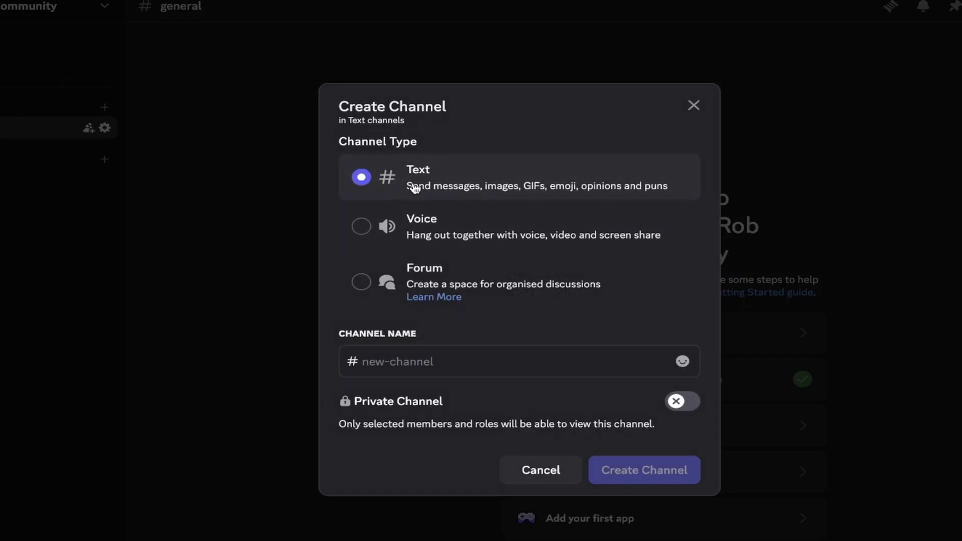
{"action": "left_click", "coordinate": [414, 352]}
{"action": "type", "text": "weld"}
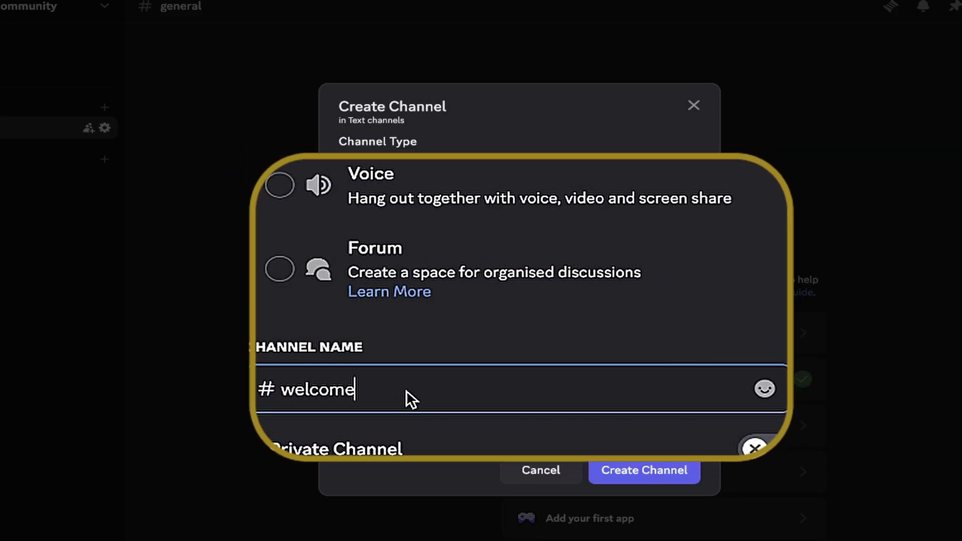
{"action": "left_click", "coordinate": [615, 463]}
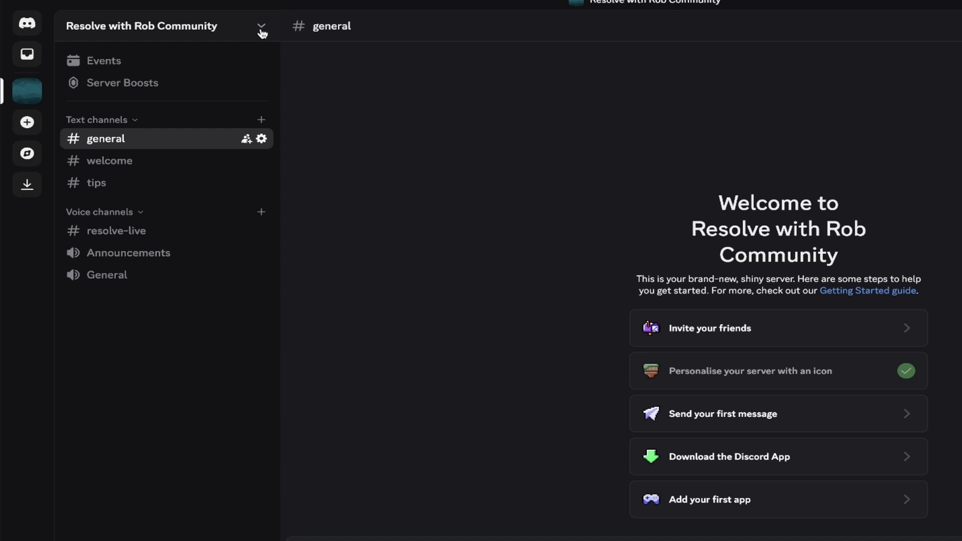
- Open Server Settings from the server menu and go to the Roles page
{"action": "left_click", "coordinate": [261, 27]}
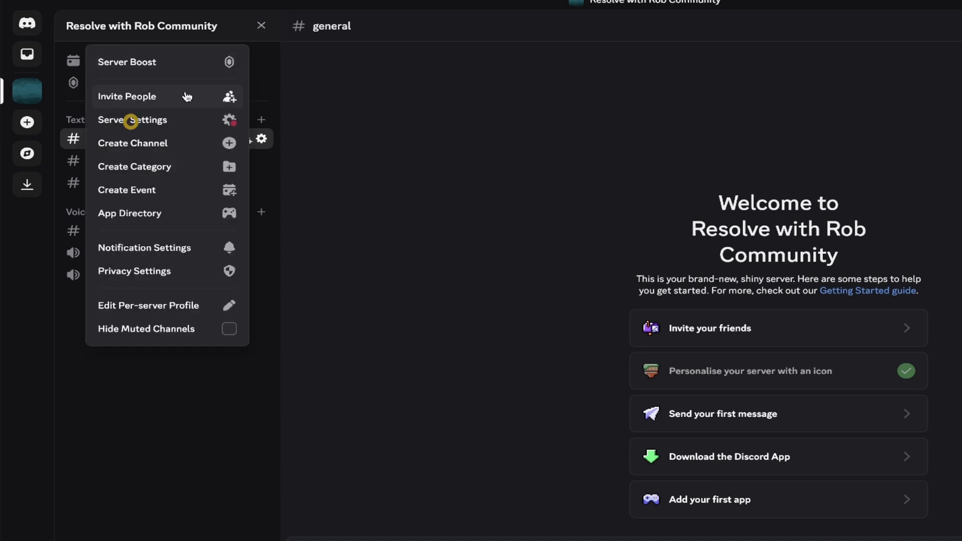
{"action": "left_click", "coordinate": [161, 123]}
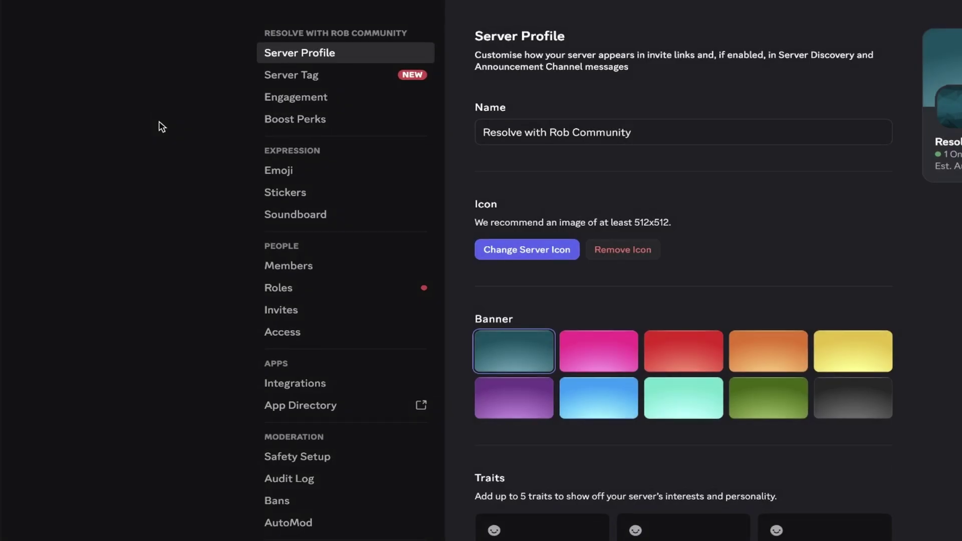
{"action": "scroll", "coordinate": [178, 193], "scroll_direction": "down", "scroll_amount": 3}
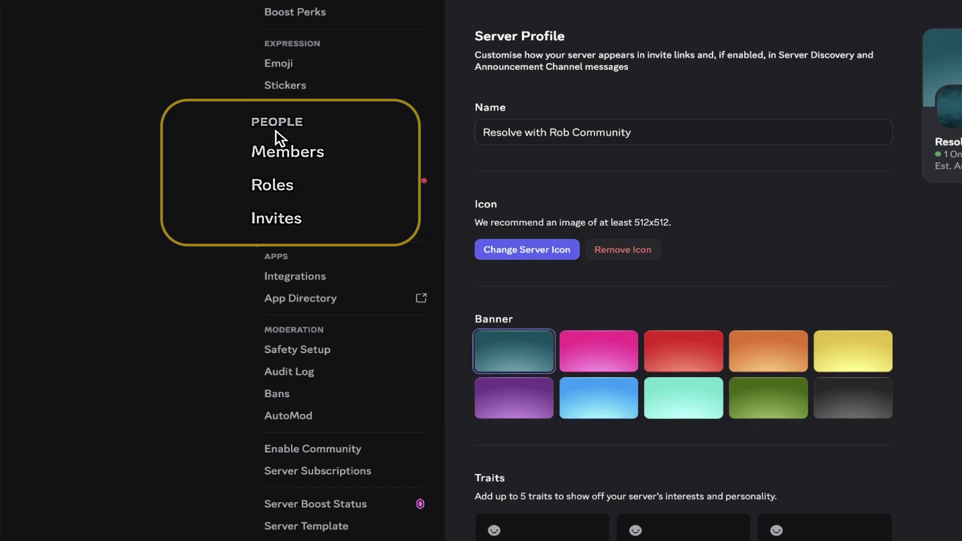
{"action": "left_click", "coordinate": [279, 186]}
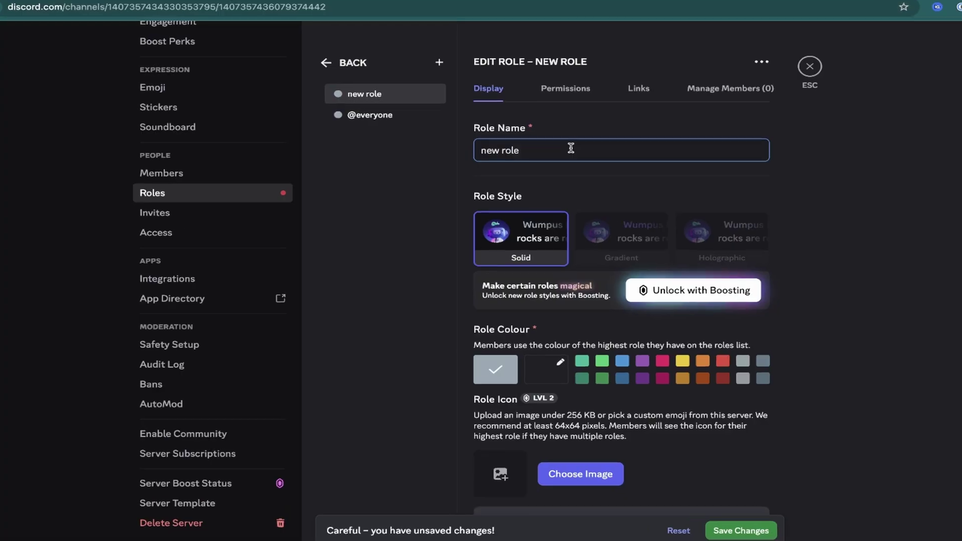
{"action": "left_click_drag", "start_coordinate": [578, 148], "coordinate": [468, 148]}
{"action": "type", "text": "@"}
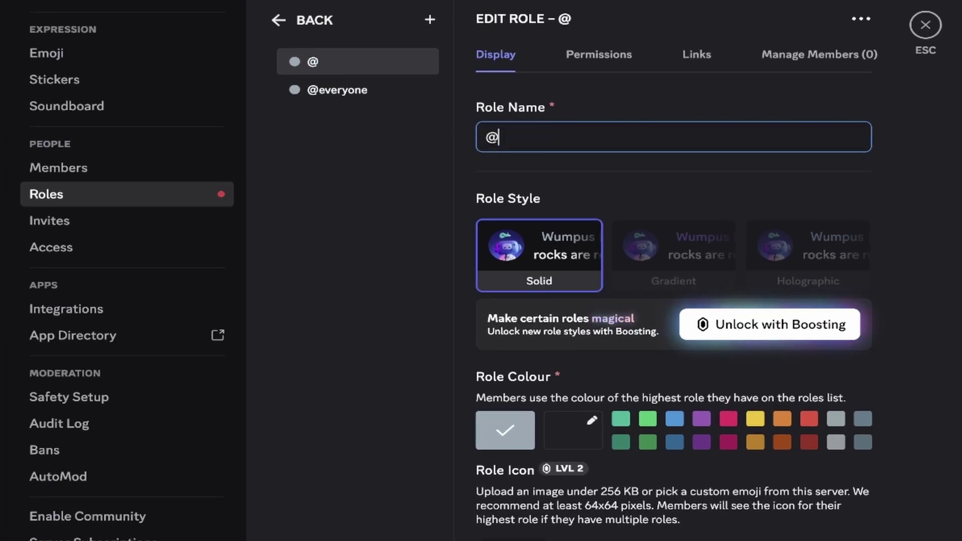
{"action": "type", "text": "mod"}
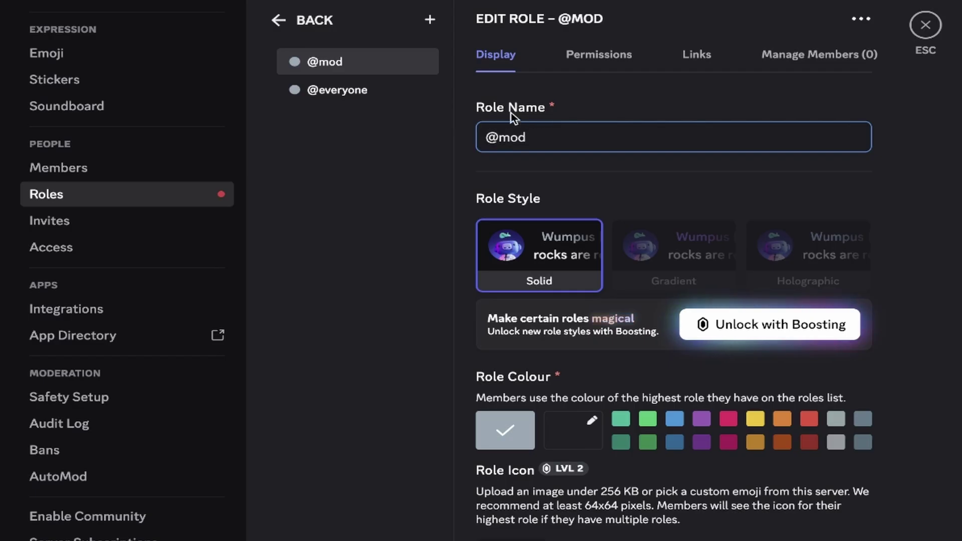
{"action": "left_click", "coordinate": [605, 52]}
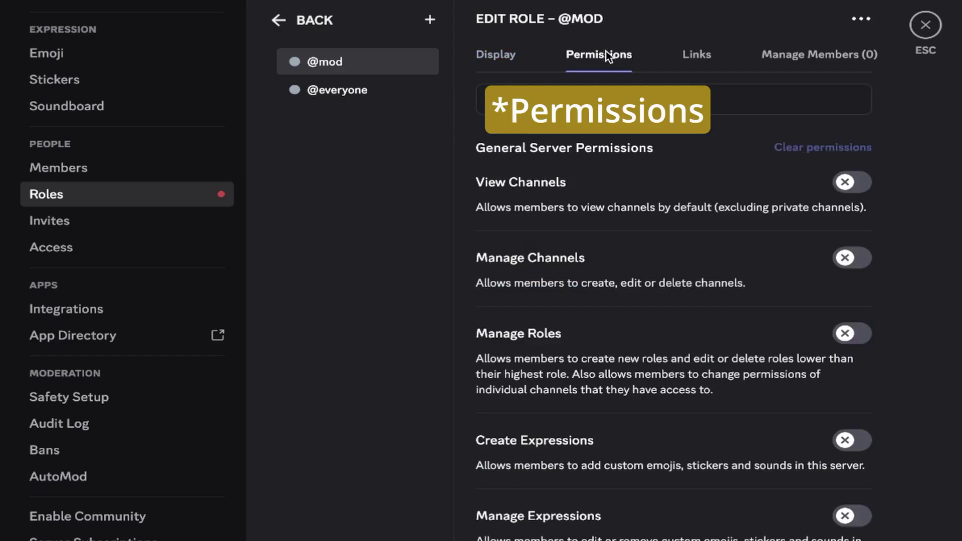
{"action": "left_click", "coordinate": [856, 190]}
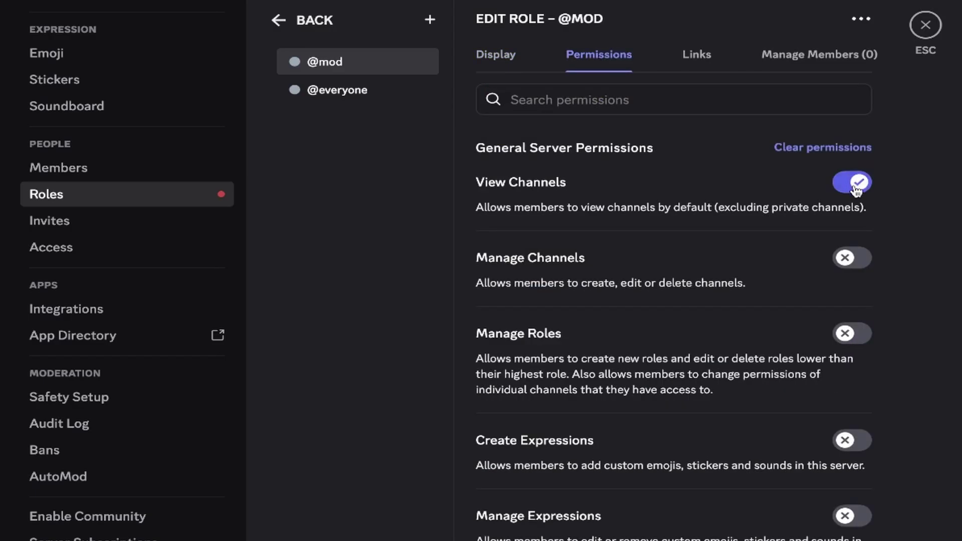
{"action": "left_click", "coordinate": [859, 258]}
{"action": "left_click", "coordinate": [852, 337]}
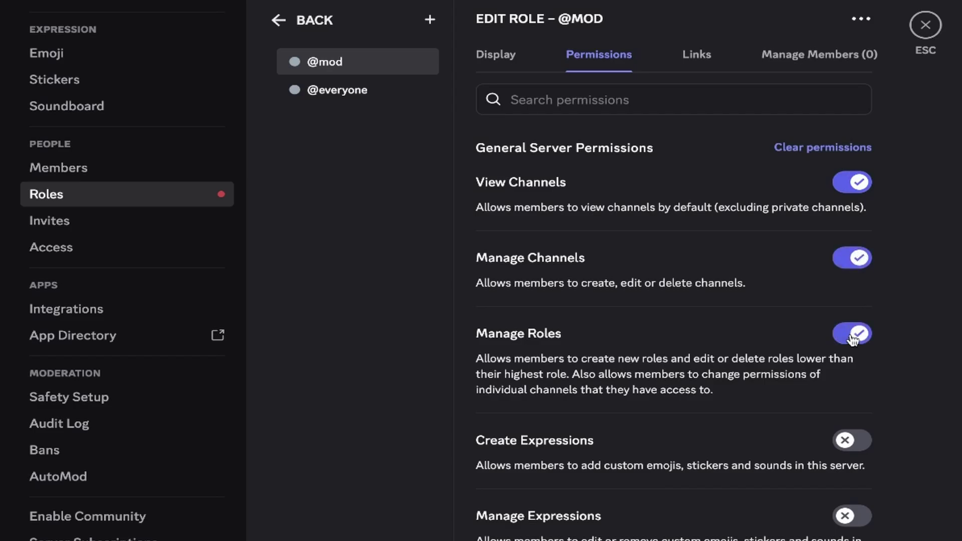
{"action": "left_click", "coordinate": [823, 56]}
{"action": "left_click", "coordinate": [828, 104]}
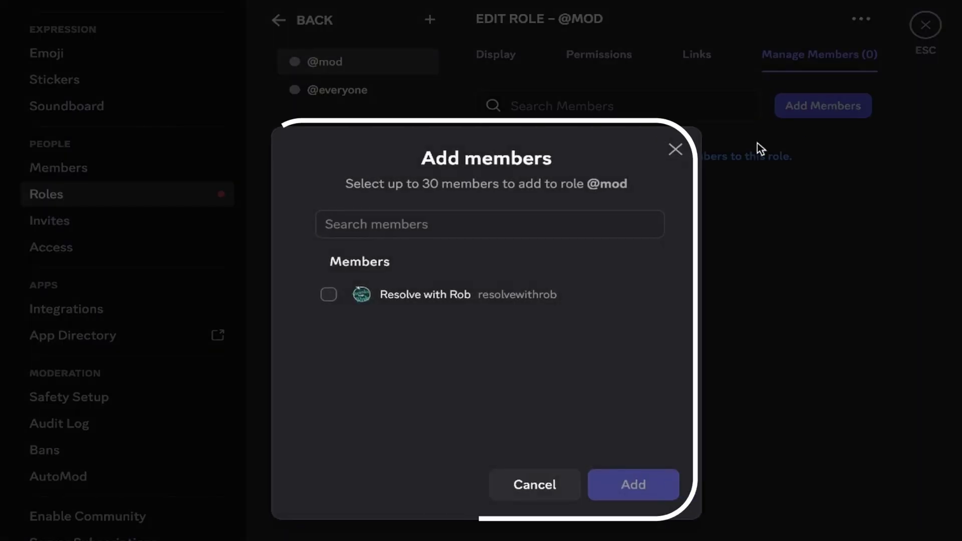
{"action": "left_click", "coordinate": [329, 296]}
{"action": "left_click", "coordinate": [611, 493]}
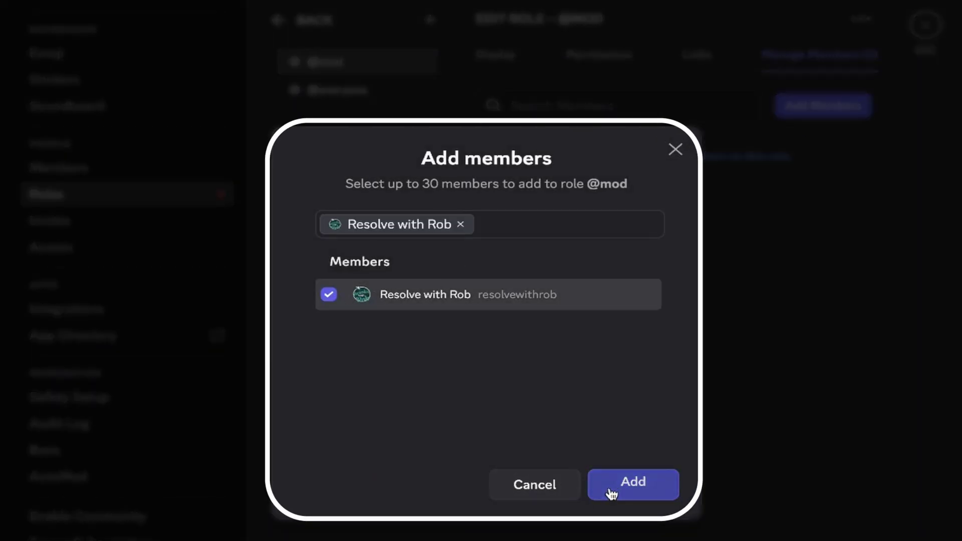